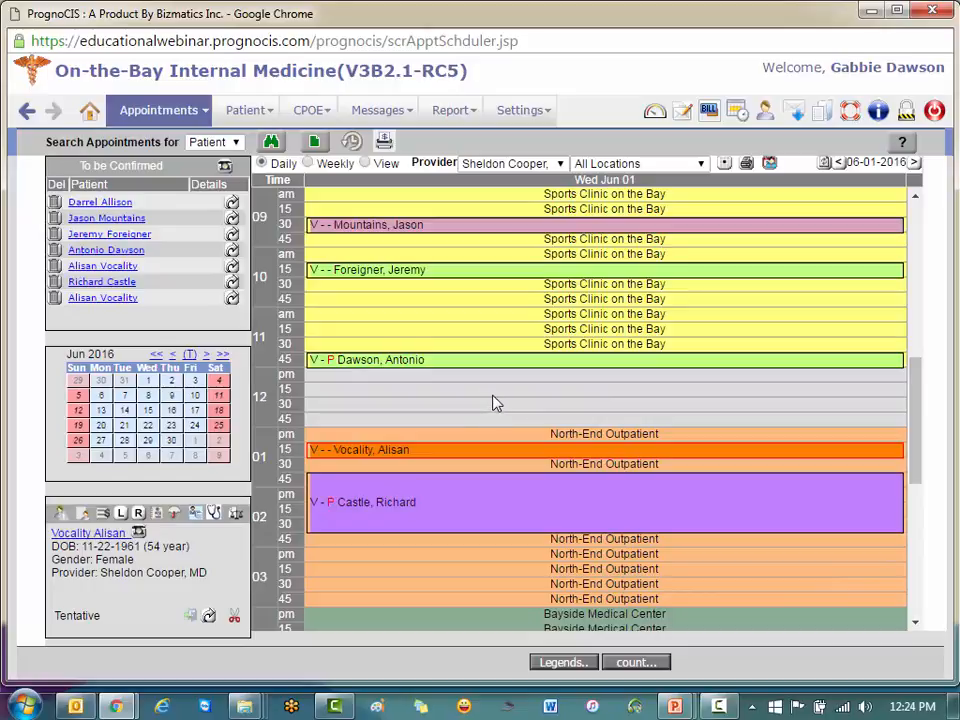
Open the insurance eligibility response for the 11:45 am appointment's patient on June 1 and bring up its demographic updates
click(468, 366)
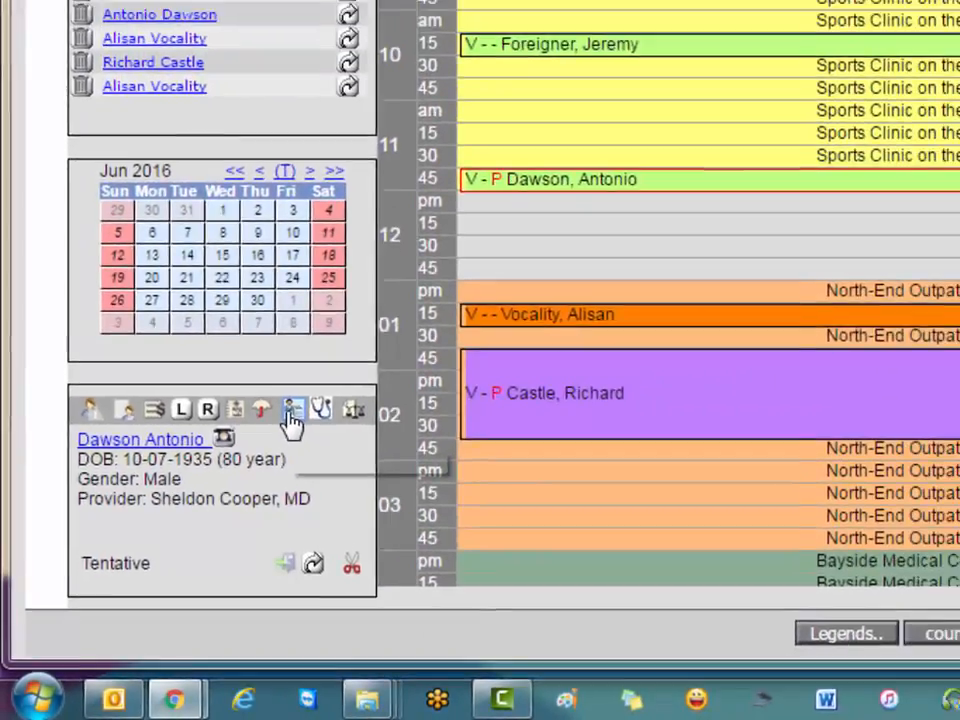
click(291, 418)
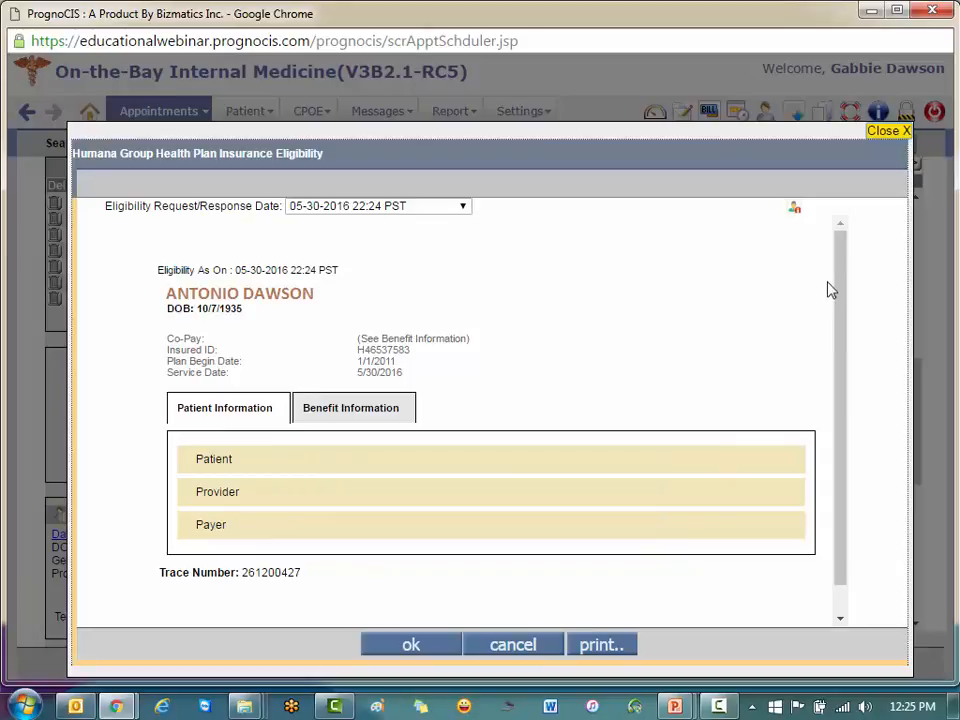
click(795, 212)
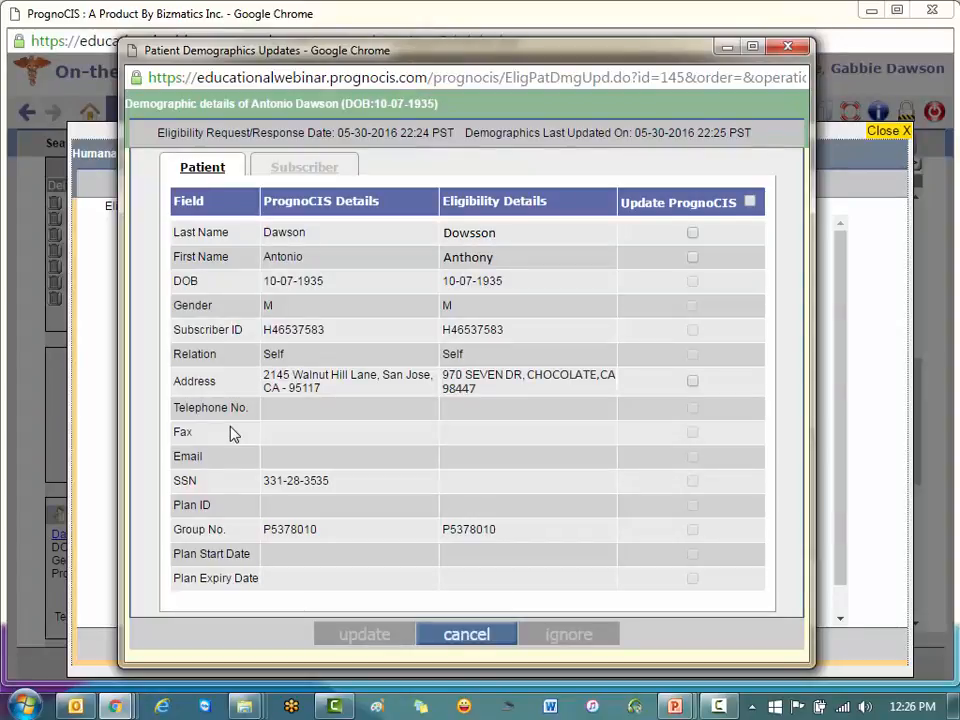
Update the patient's last name and first name in PrognoCIS from the eligibility details, then close the eligibility response
click(692, 232)
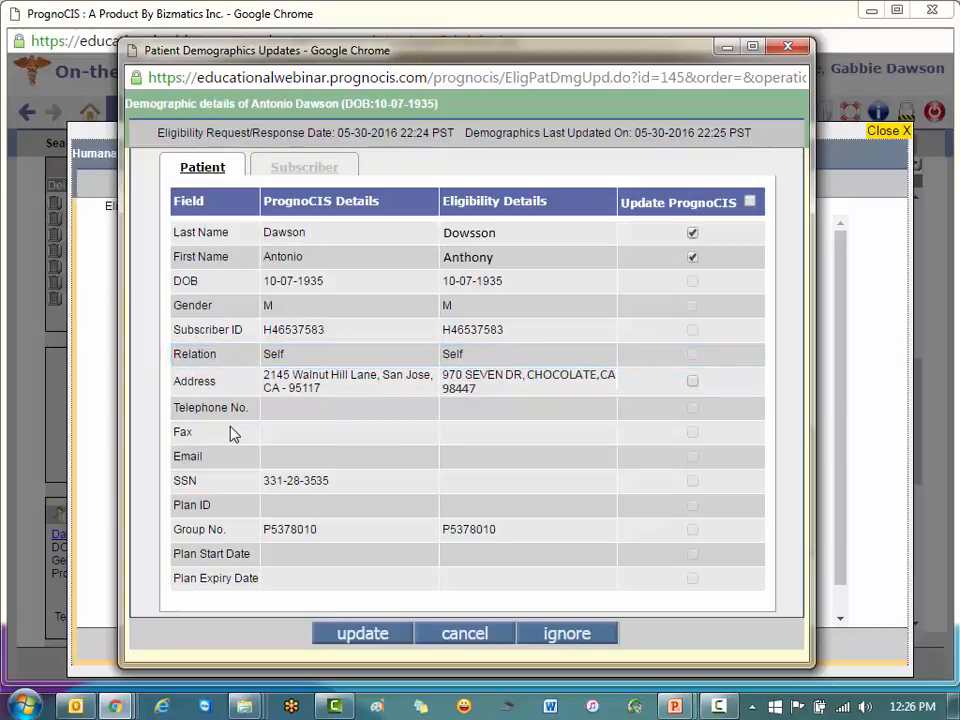
click(358, 636)
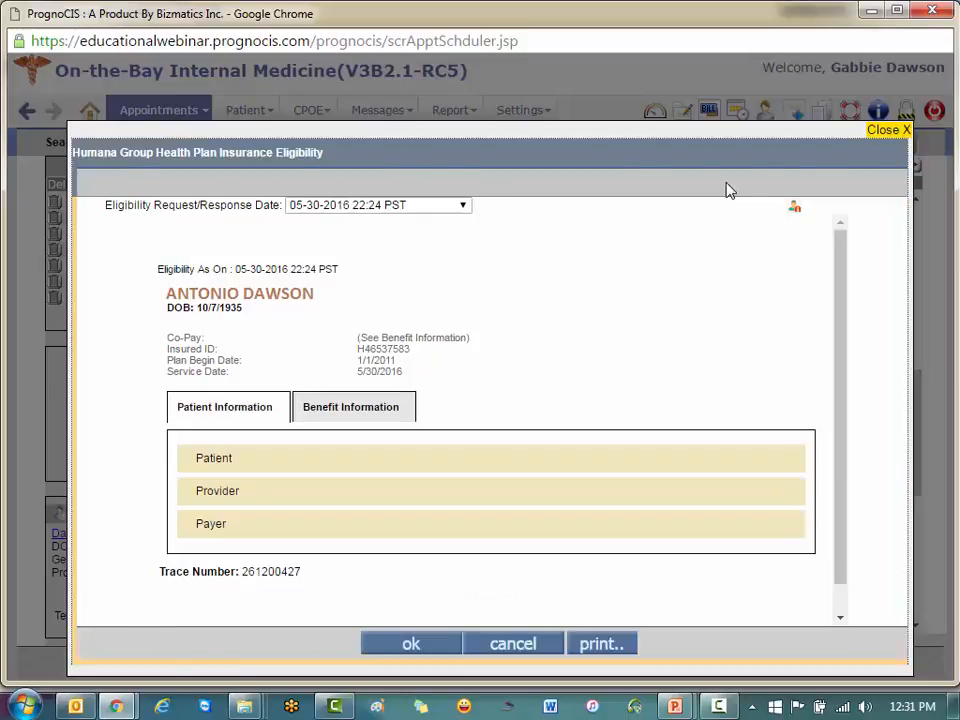
click(889, 130)
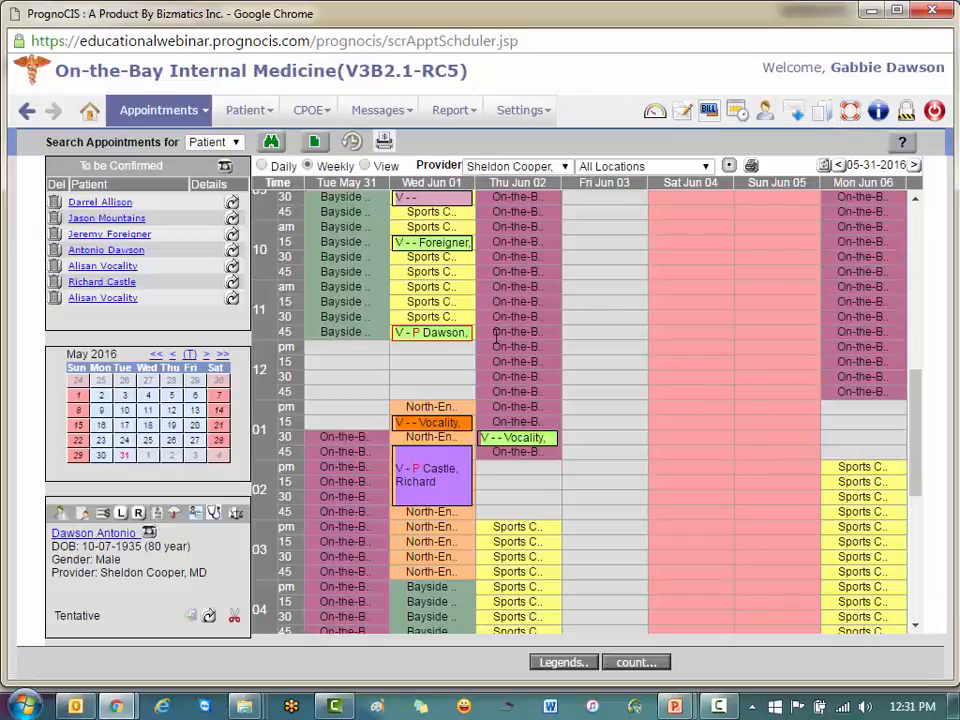
Open the insurance record for the June 1, 1:15 pm appointment's patient and view its demographic updates
click(453, 426)
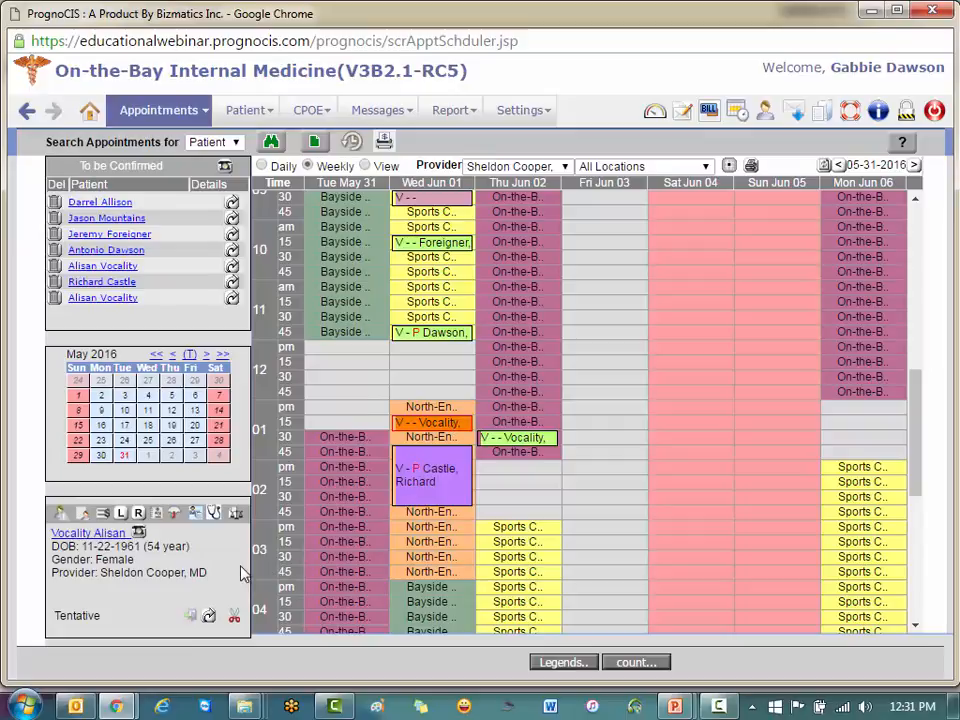
click(174, 513)
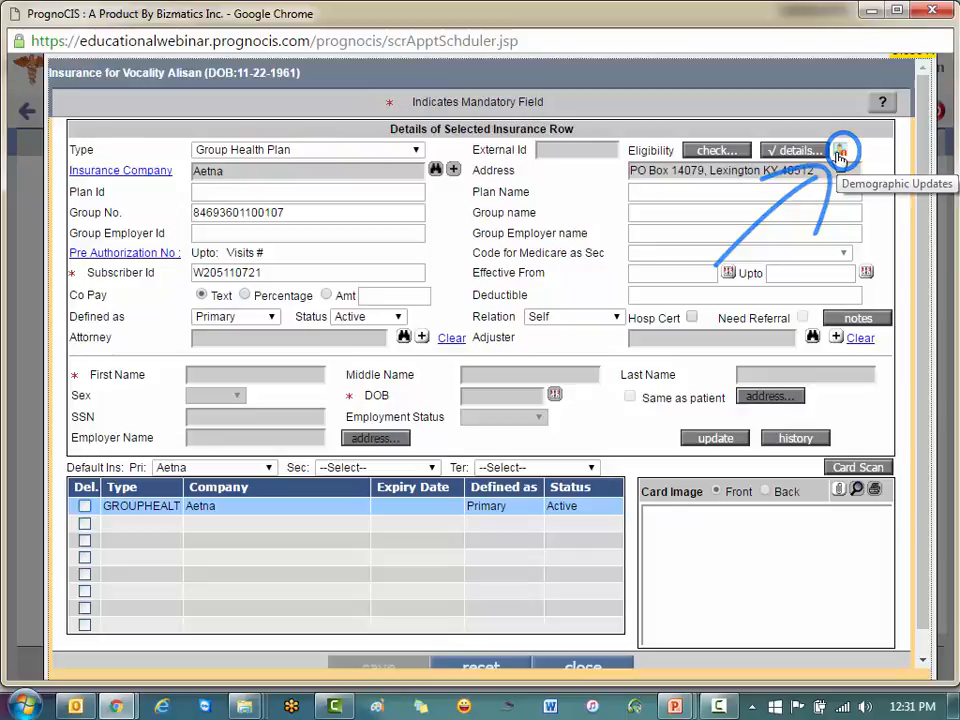
click(839, 157)
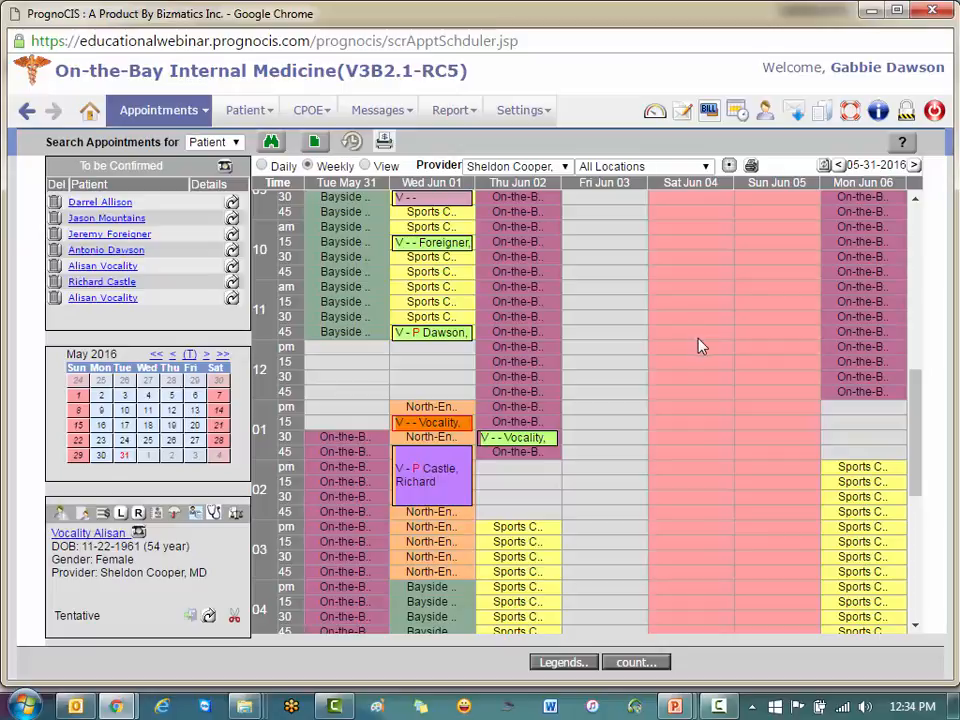
Search patient registration by the patient's last name and open the matching registration record
click(258, 116)
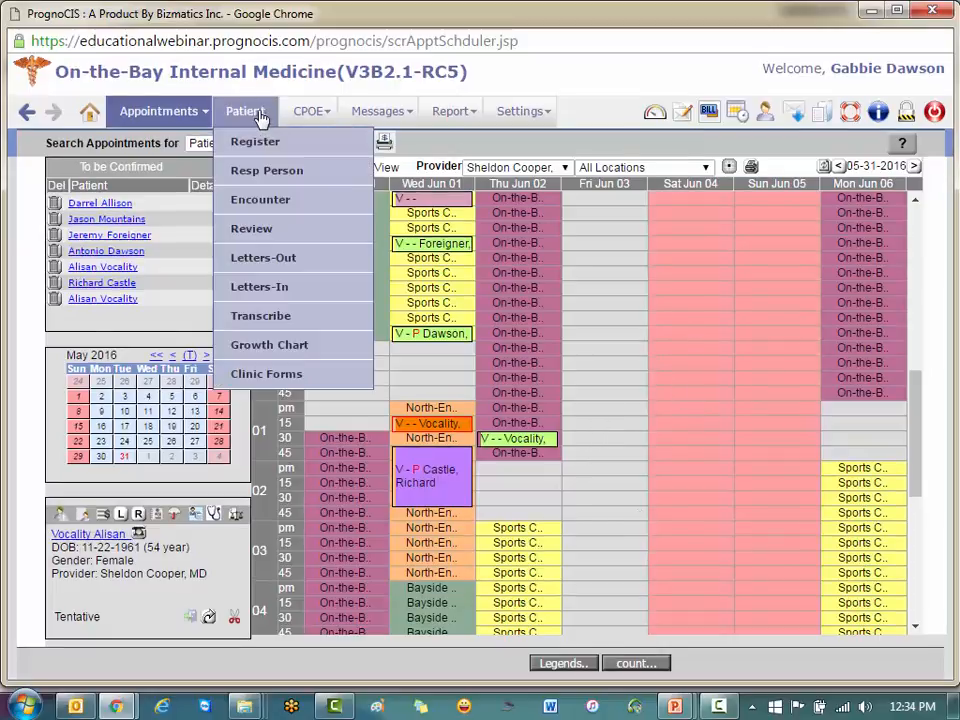
click(258, 145)
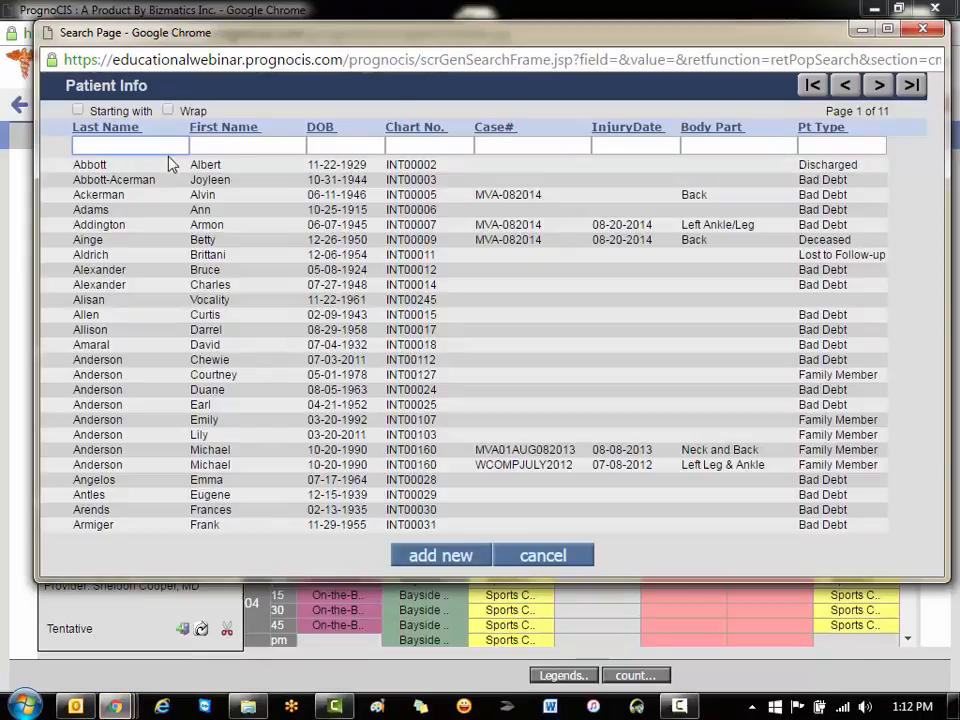
click(165, 146)
text(vocaol)
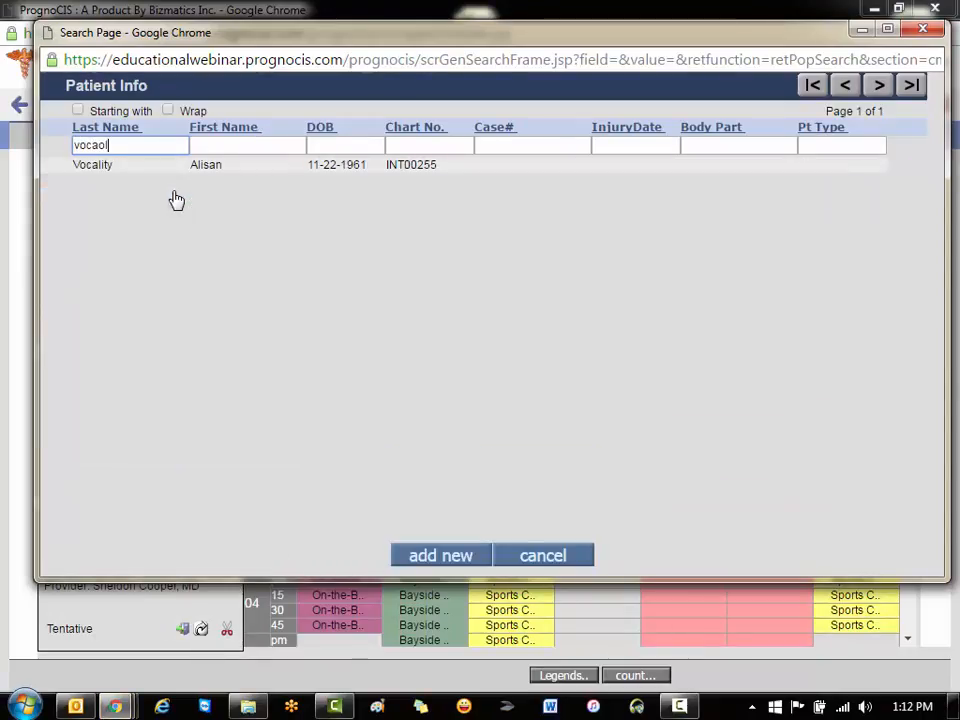
key(BackSpace)
click(162, 175)
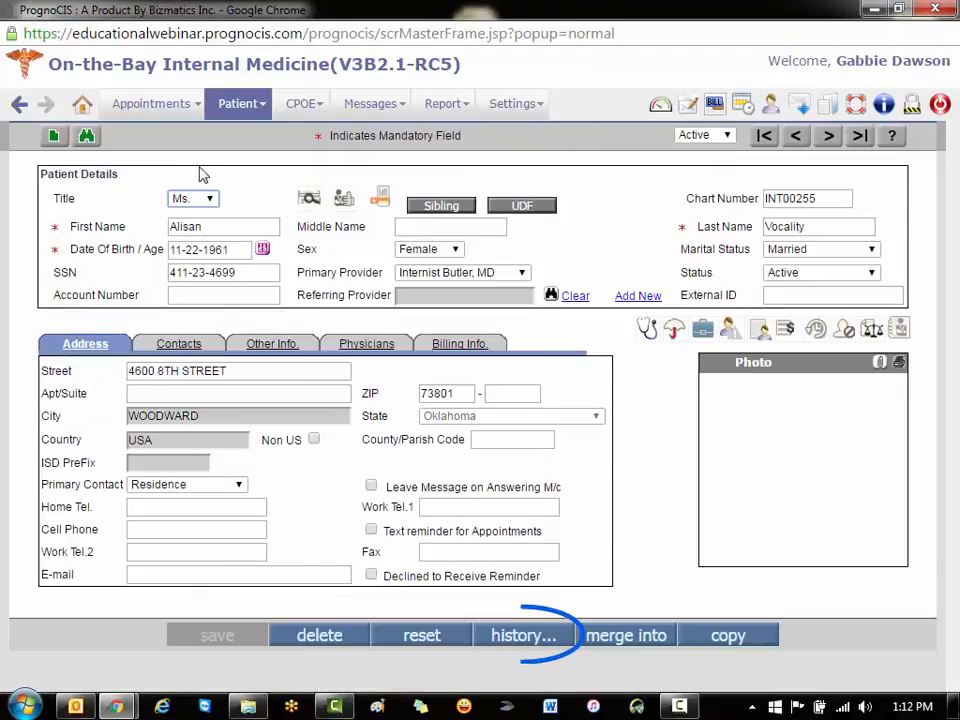
Review the patient's registration history for changes made through eligibility, then close it
click(519, 640)
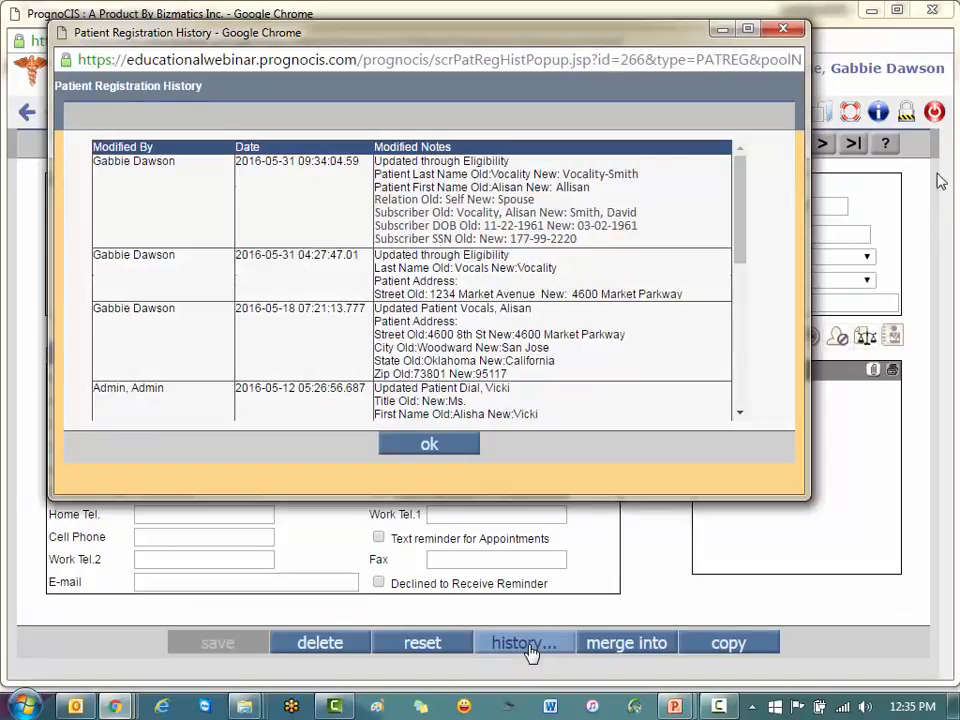
click(108, 189)
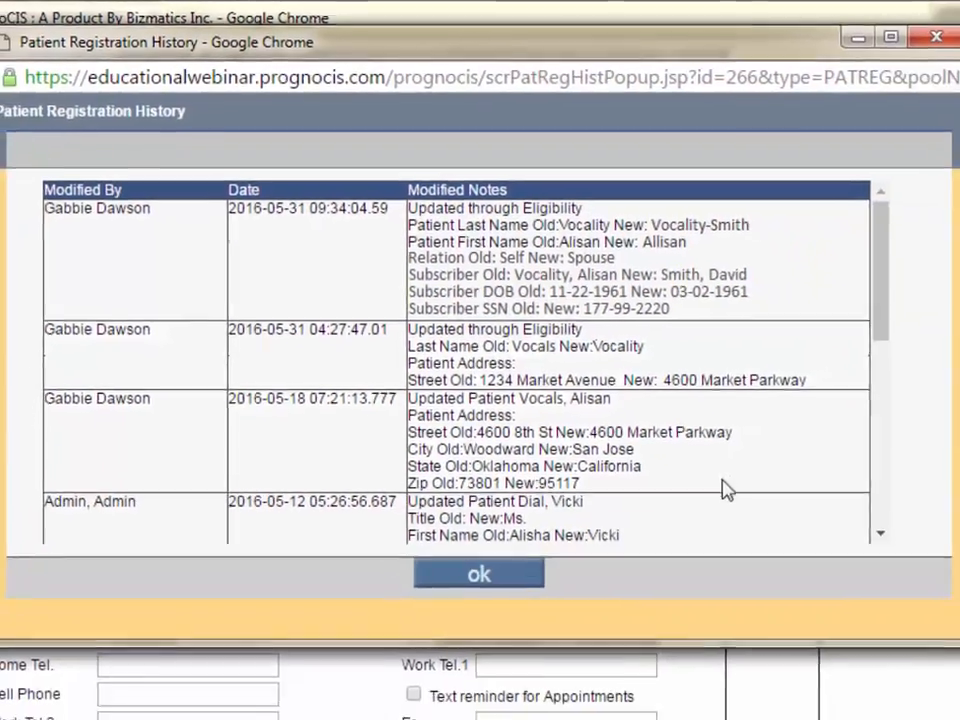
click(860, 650)
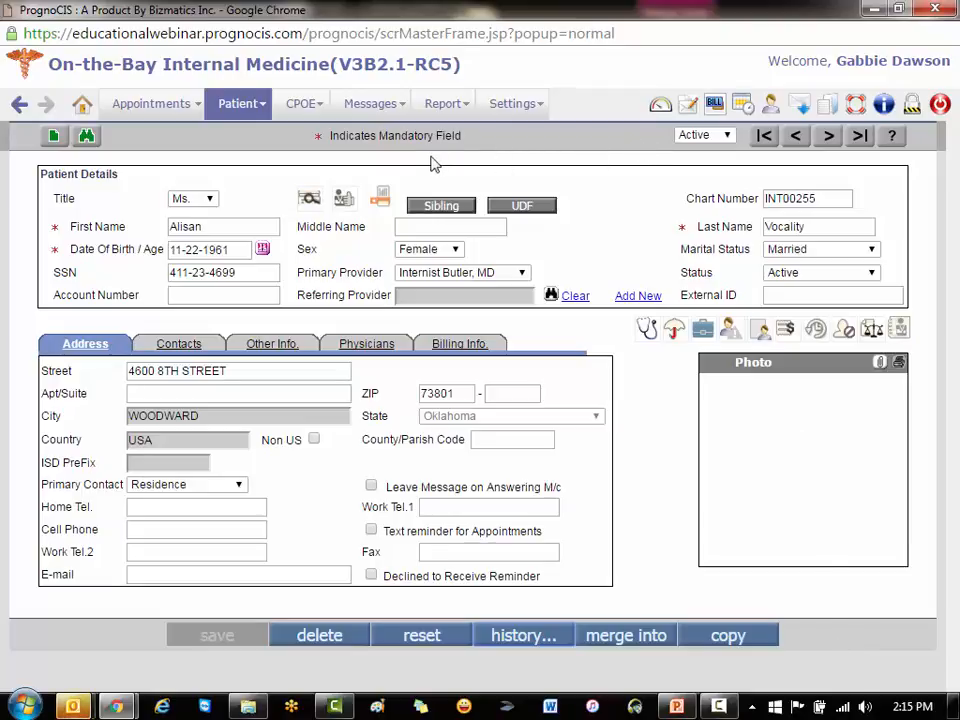
Run an Audit Trail report for the Patient Insurance menu option with a from date of 05-31-2016
click(432, 104)
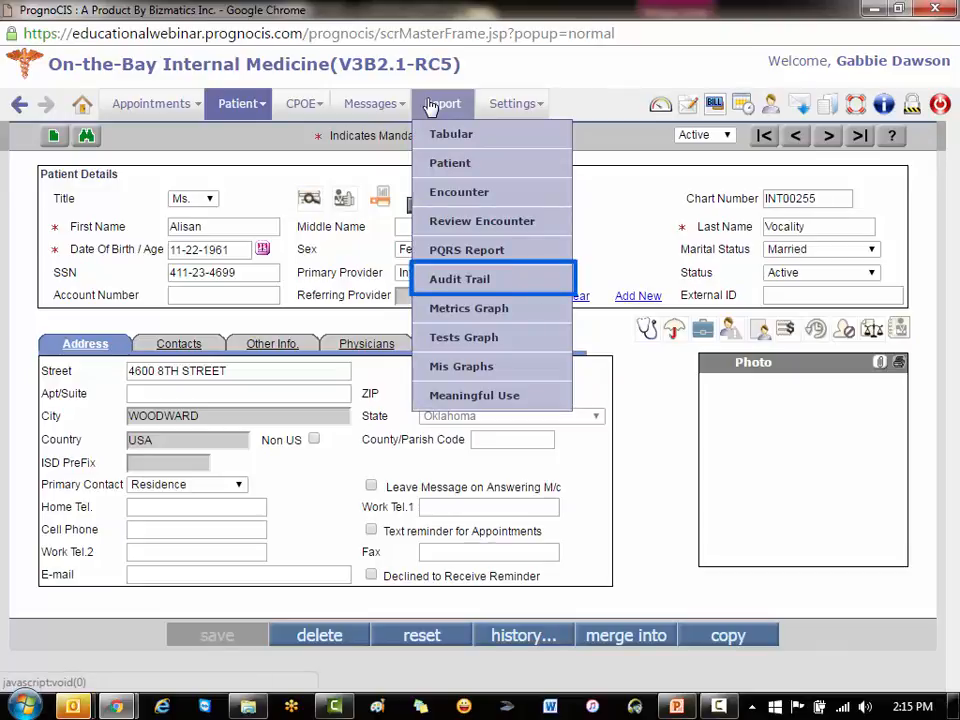
click(450, 280)
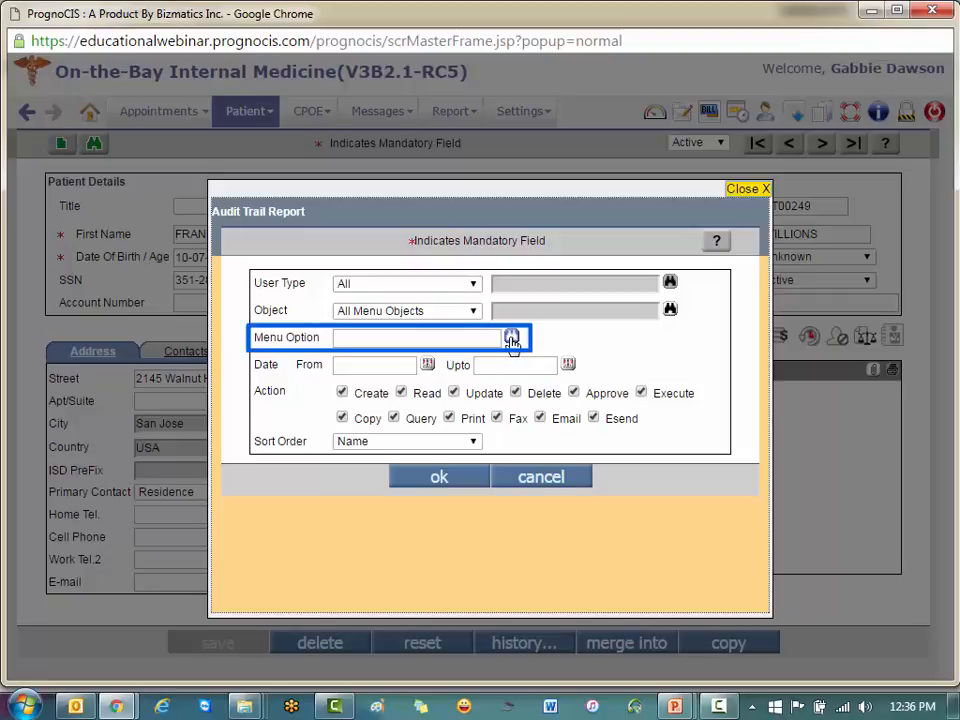
click(511, 338)
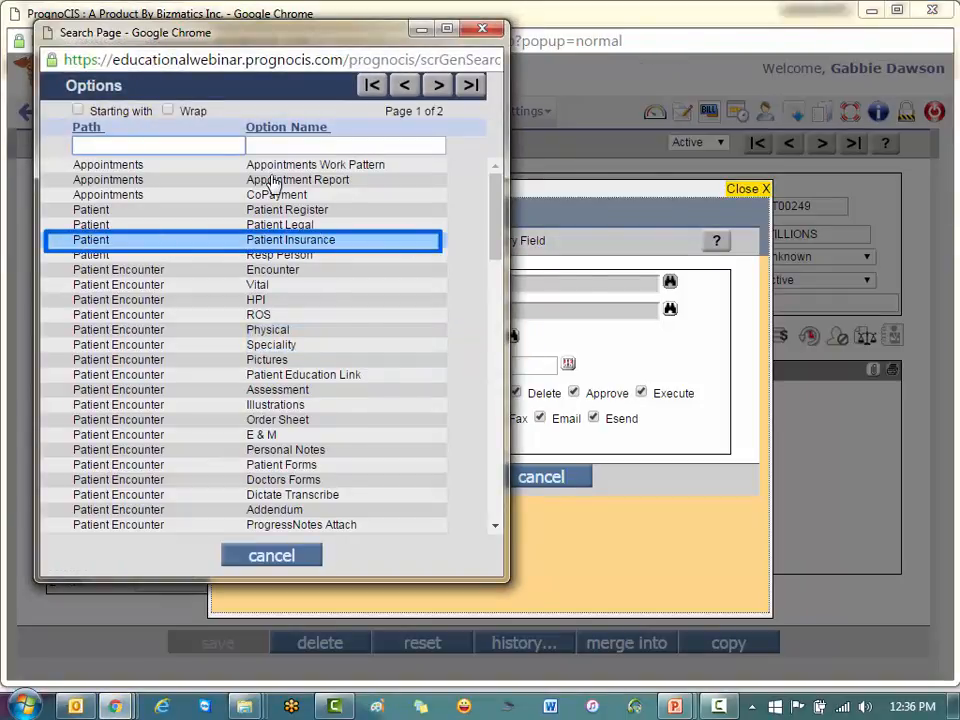
click(290, 240)
click(355, 364)
text(05-)
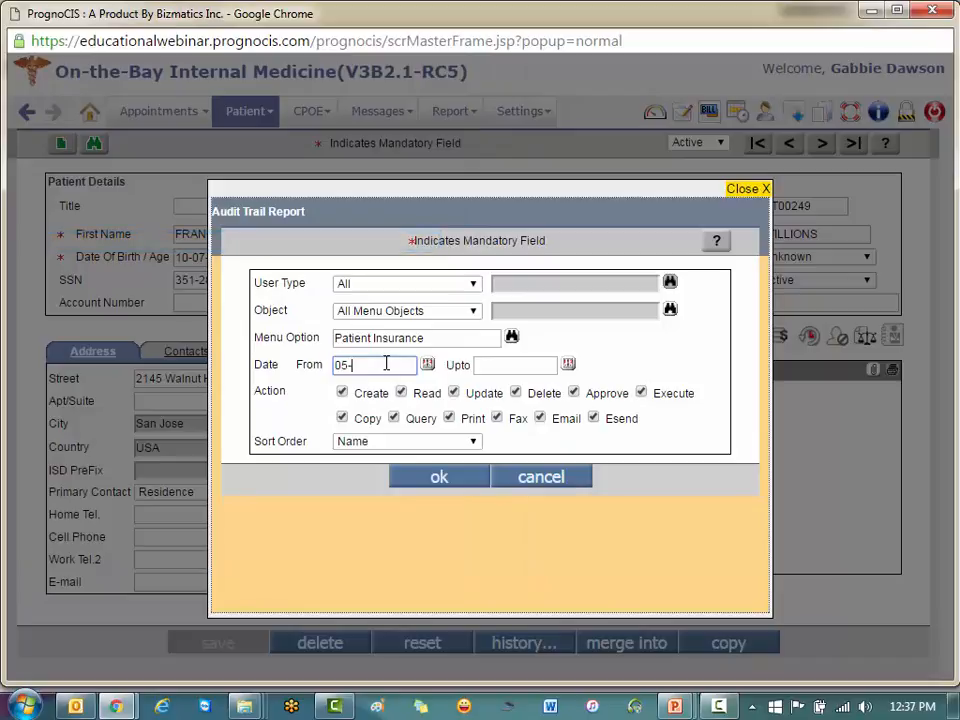
text(31-2016)
click(437, 480)
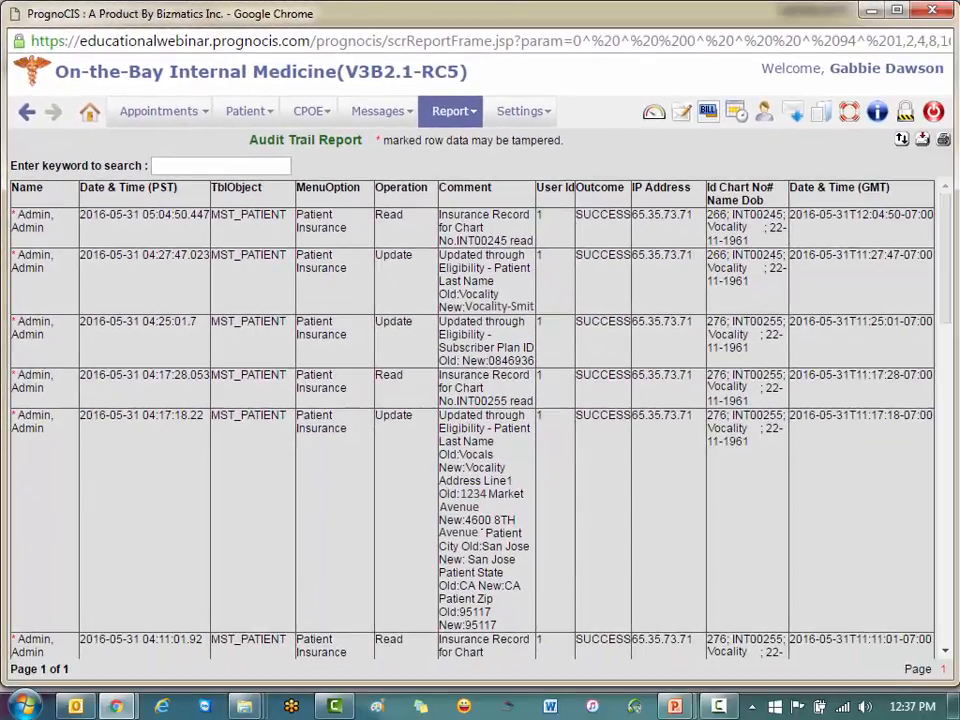
Run the Patient Eligibility Demographic Mismatch List tabular report for This Month and open the first listed patient's demographic updates
mouse_move(457, 112)
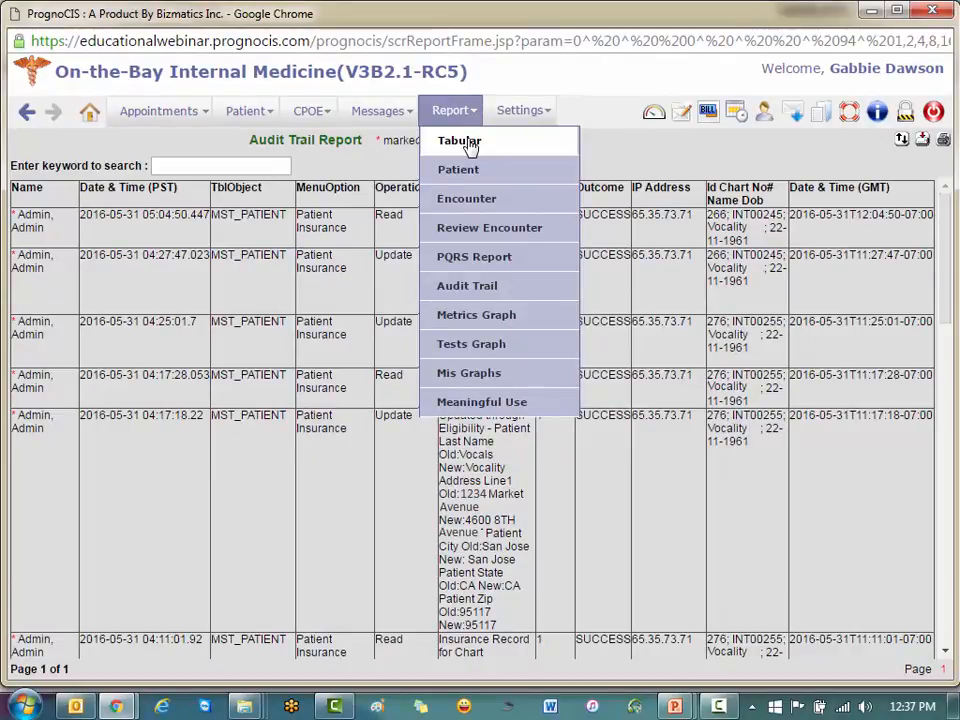
click(466, 142)
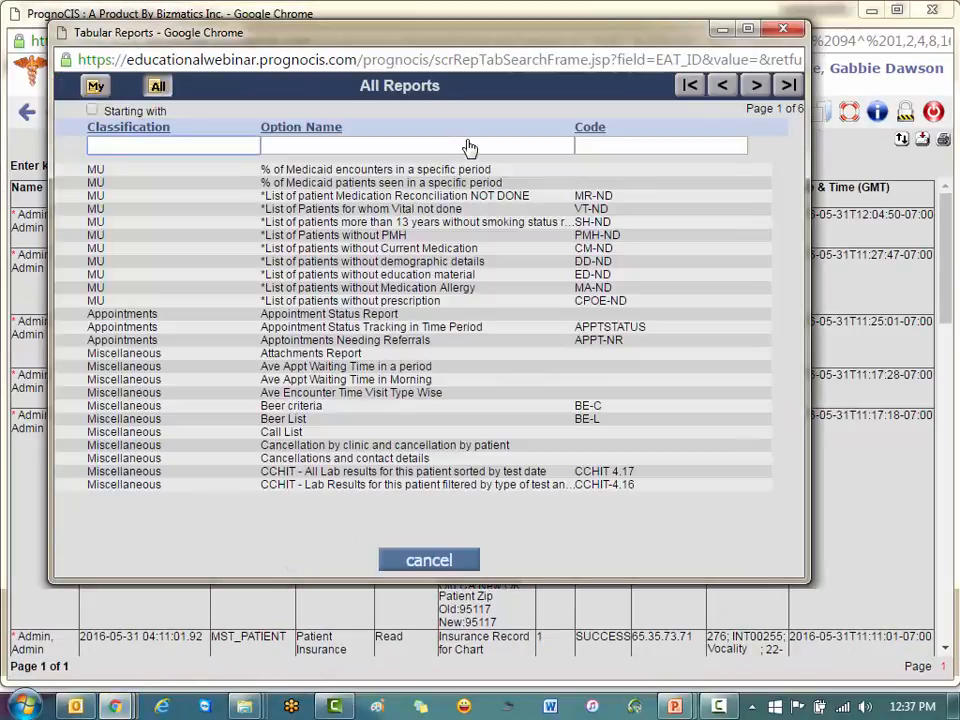
click(195, 150)
text(eligib)
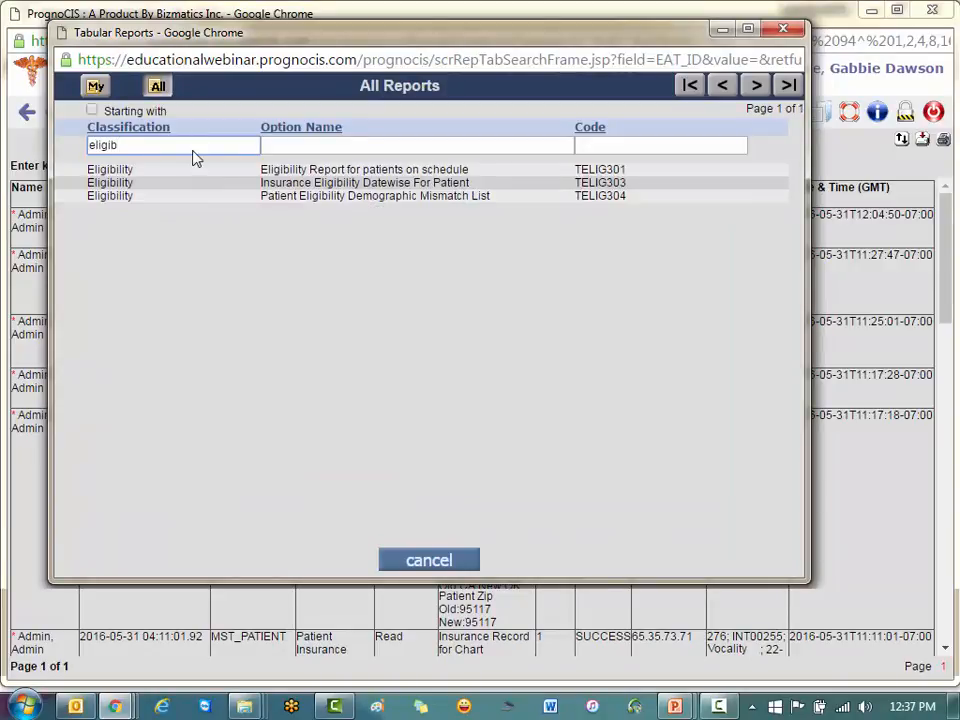
click(526, 200)
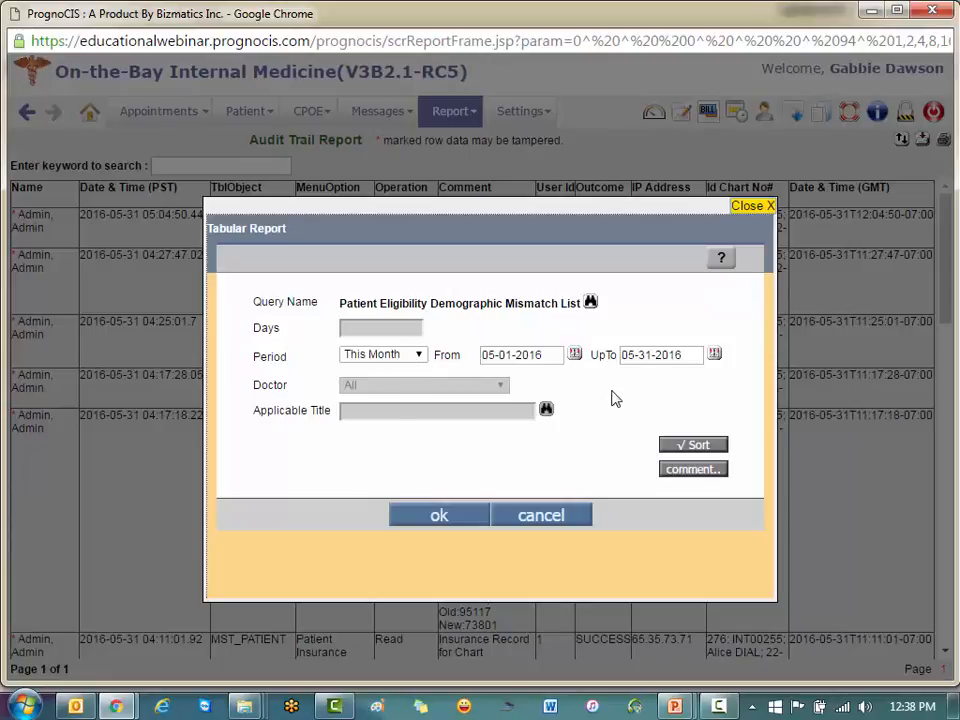
click(445, 516)
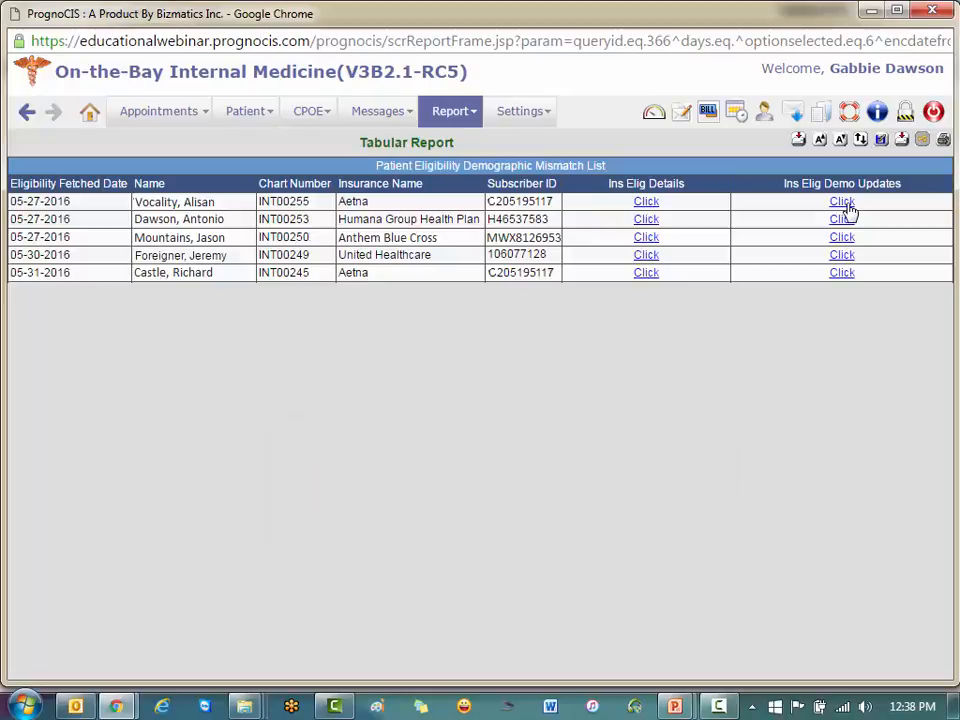
click(842, 202)
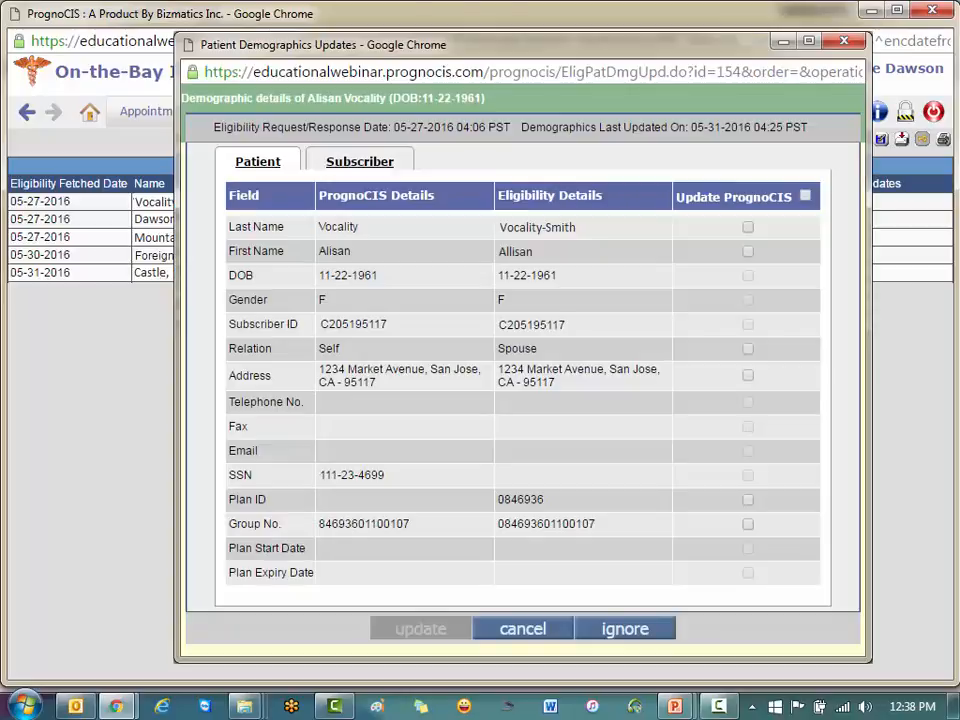